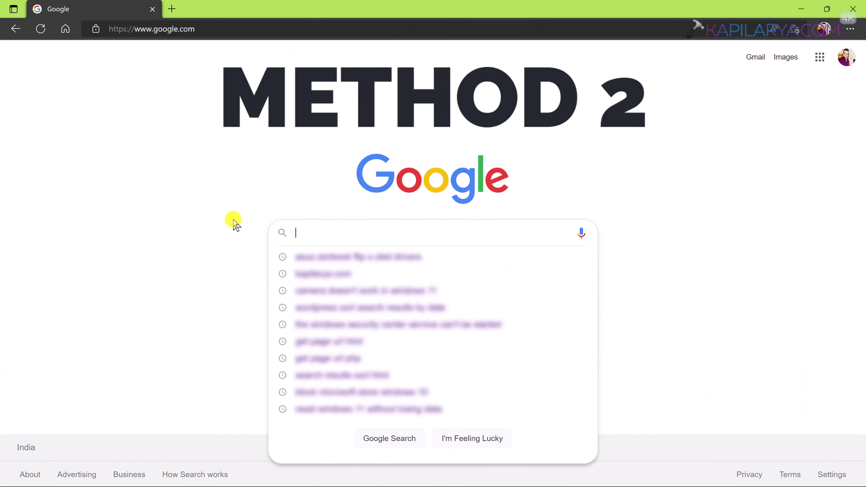
# Step: Search Google for 'asus zenbook flip s oled drivers' using the suggested query
pyautogui.write('asus')
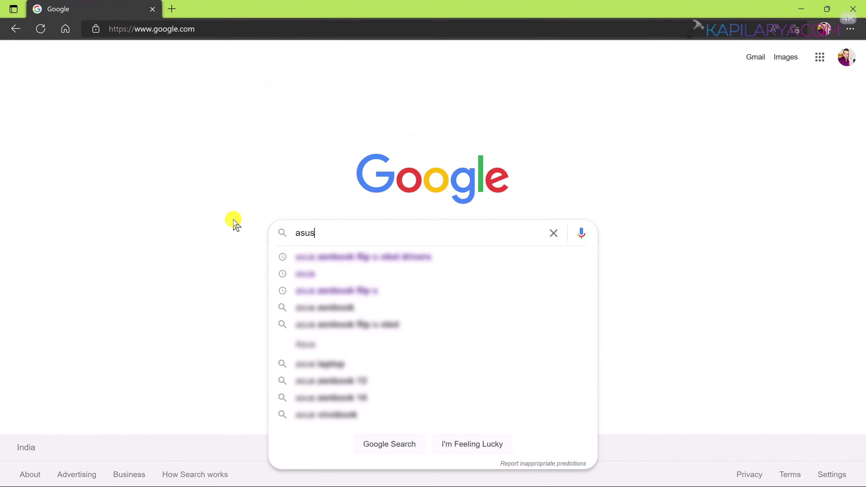
pyautogui.write(' zenb')
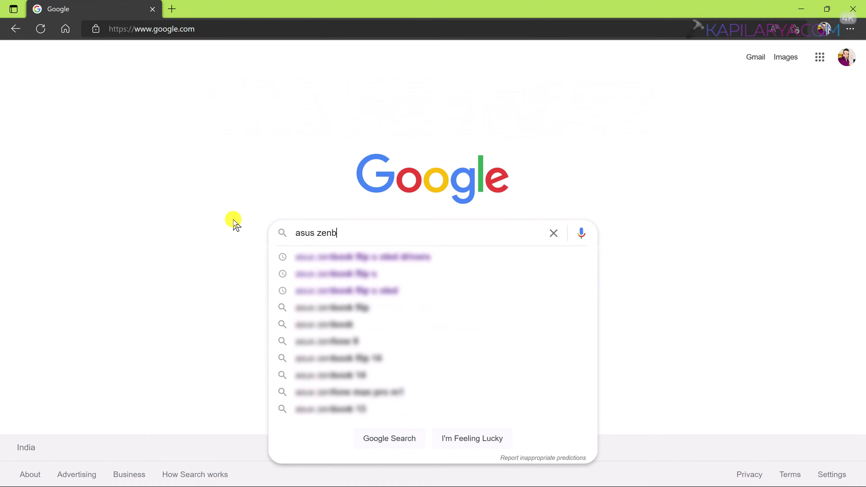
pyautogui.write('ook flip s ')
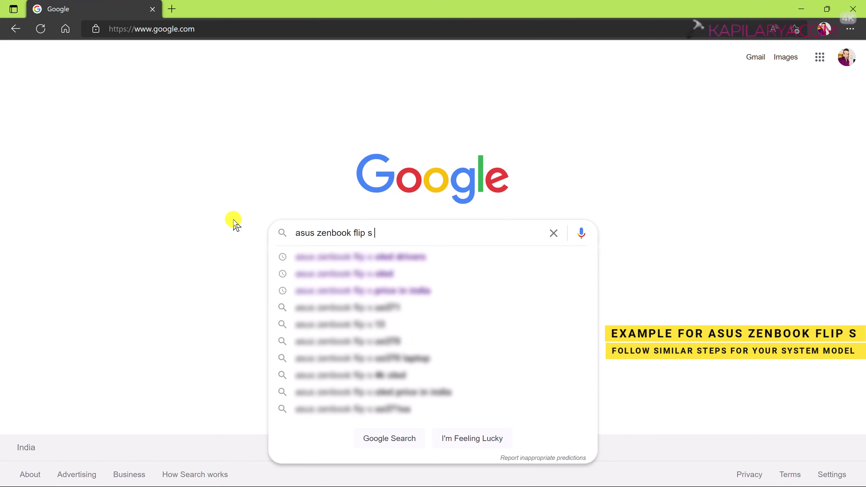
pyautogui.write('oled drivers')
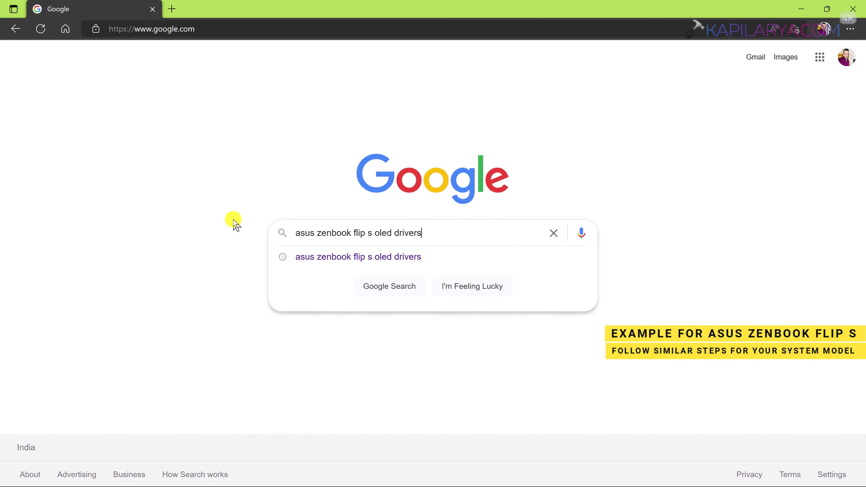
pyautogui.click(310, 256)
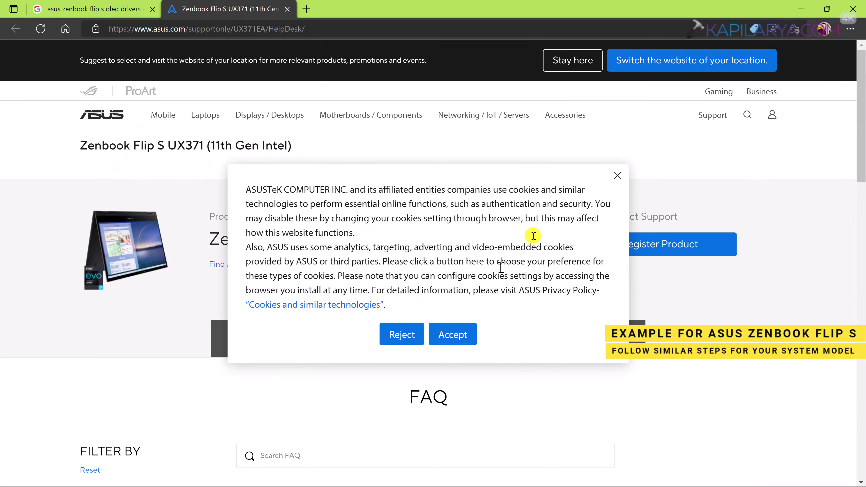
# Step: Dismiss the cookie consent notice on the ASUS Zenbook Flip S UX371 support page
pyautogui.click(616, 176)
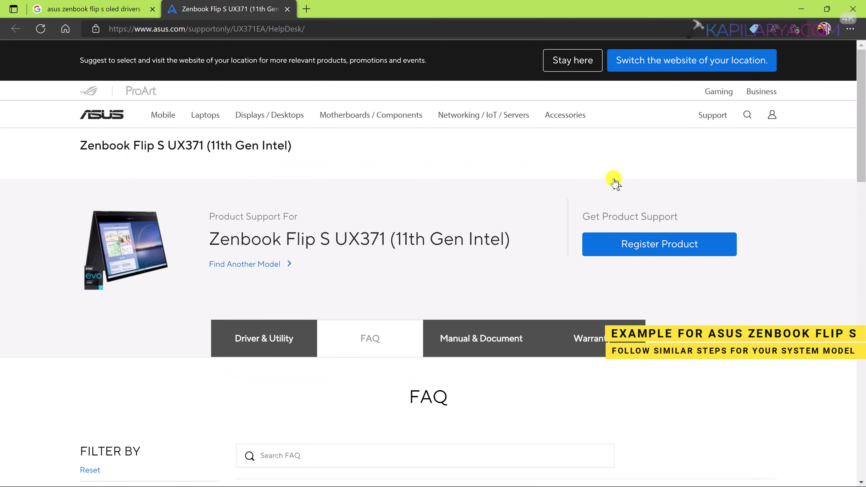
# Step: List the Windows 11 64-bit drivers and highlight the Realtek Camera Driver's version
pyautogui.click(263, 339)
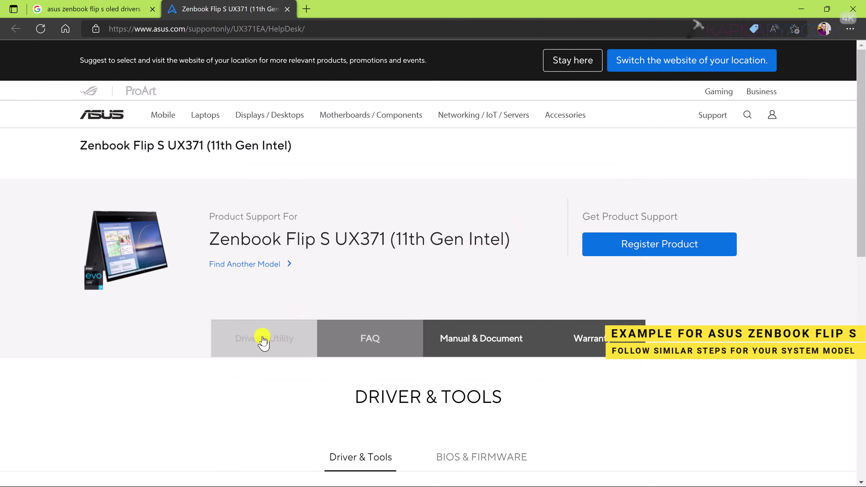
pyautogui.scroll(-3, 300, 354)
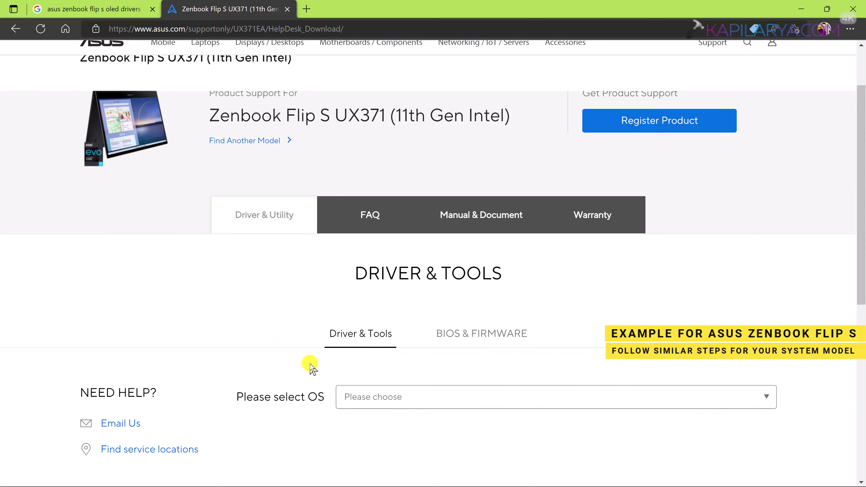
pyautogui.click(375, 399)
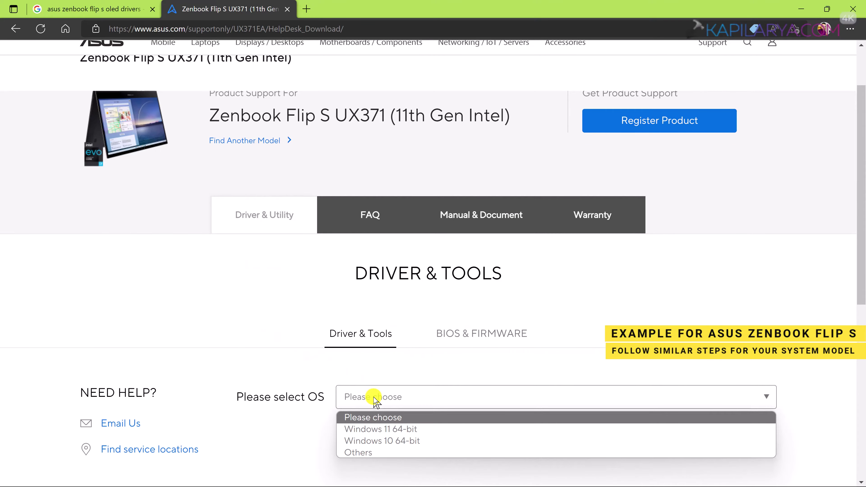
pyautogui.click(376, 429)
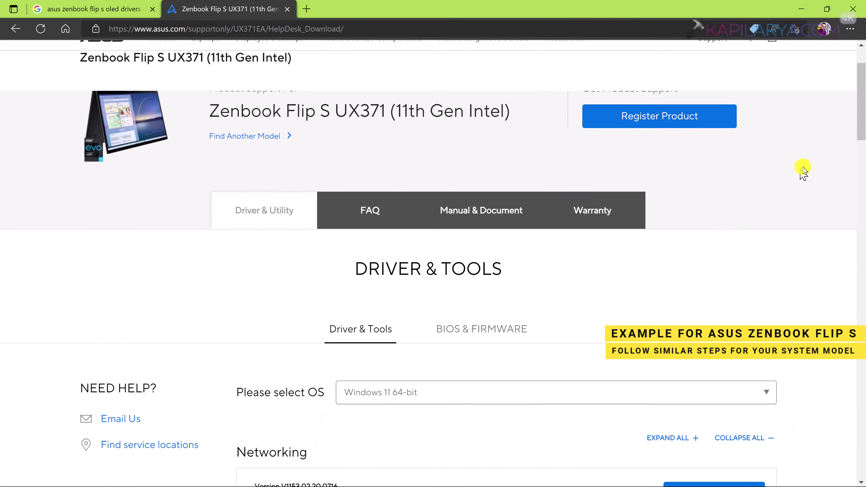
pyautogui.scroll(-7, 862, 116)
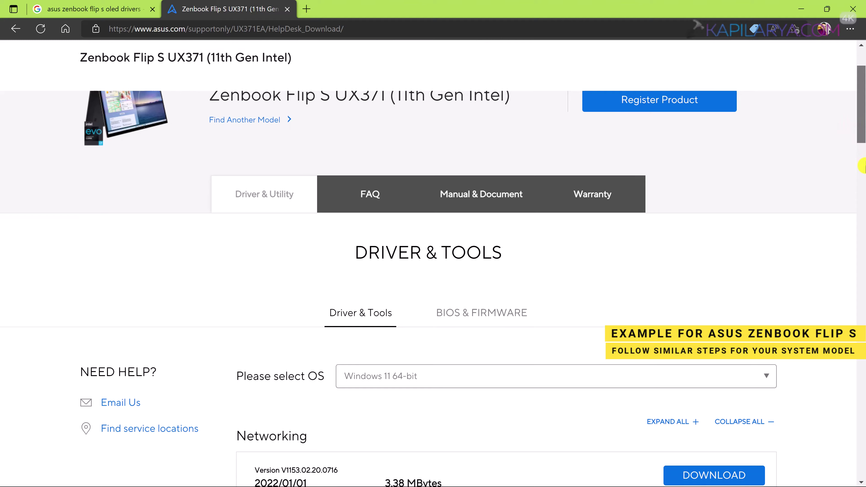
pyautogui.scroll(-20, 863, 230)
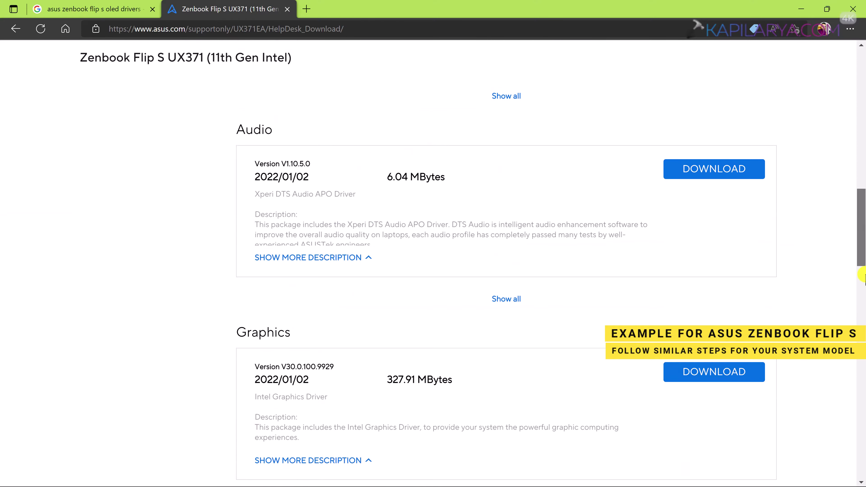
pyautogui.scroll(-9, 863, 440)
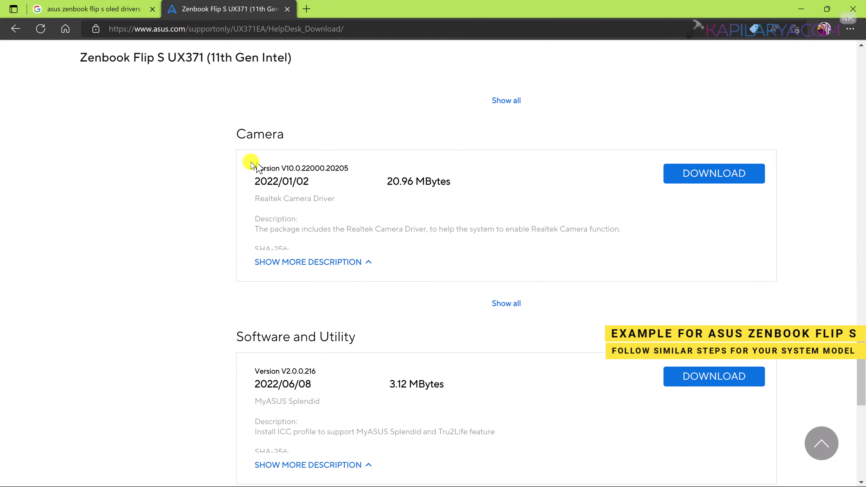
pyautogui.moveTo(256, 167); pyautogui.dragTo(351, 174)
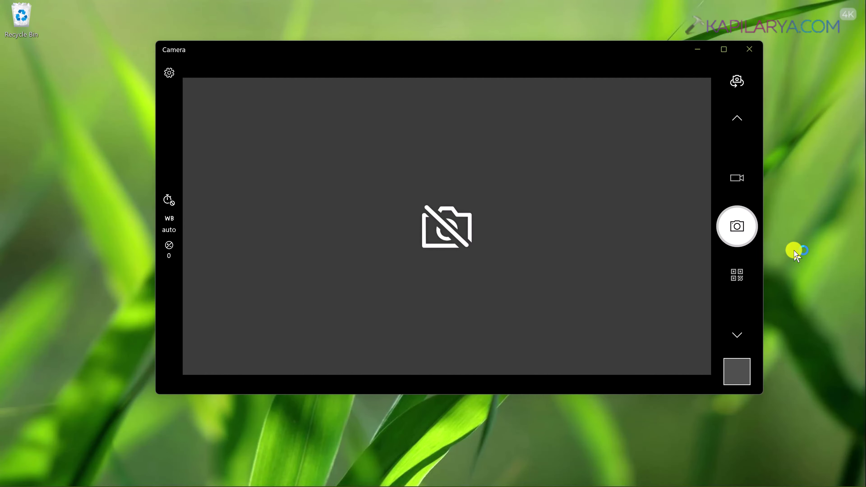
# Step: Open Device Manager from Win+X, expand Cameras, and select USB2.0 HD UVC WebCam
pyautogui.press('super+x')
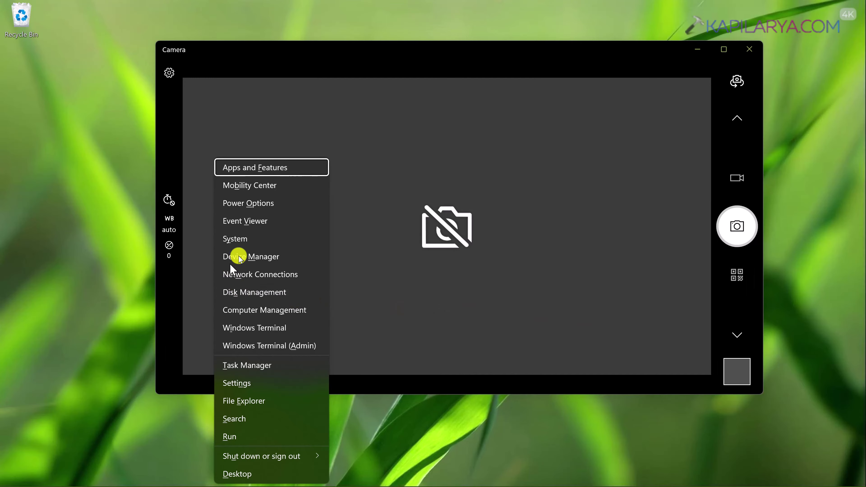
pyautogui.click(263, 265)
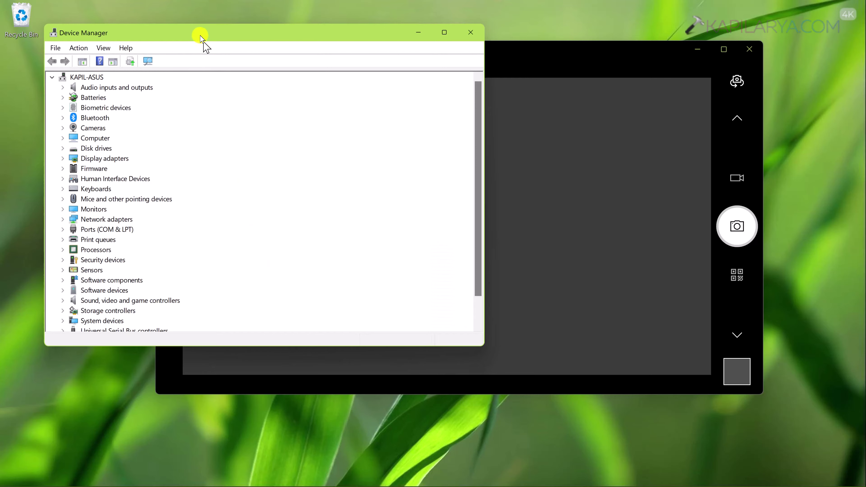
pyautogui.moveTo(200, 36); pyautogui.dragTo(245, 56)
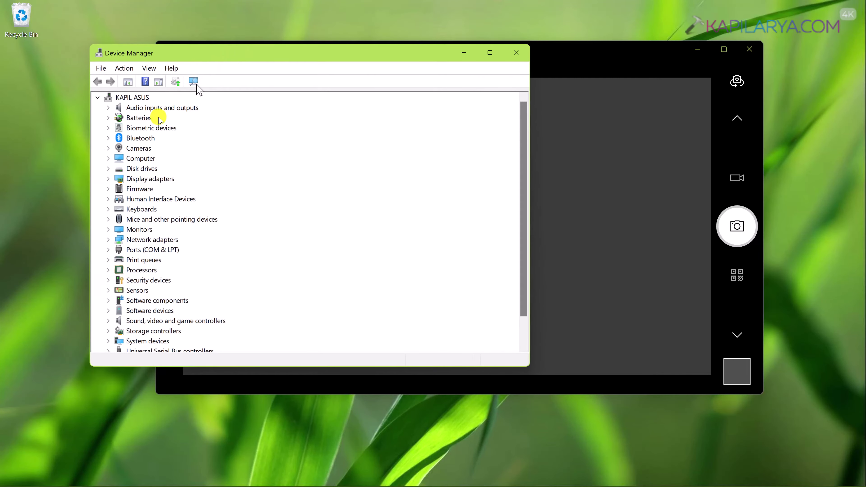
pyautogui.click(107, 150)
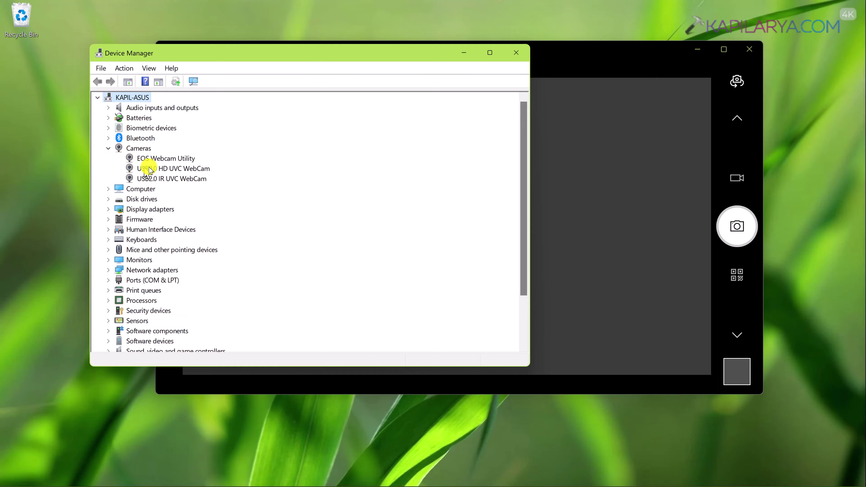
pyautogui.click(179, 169)
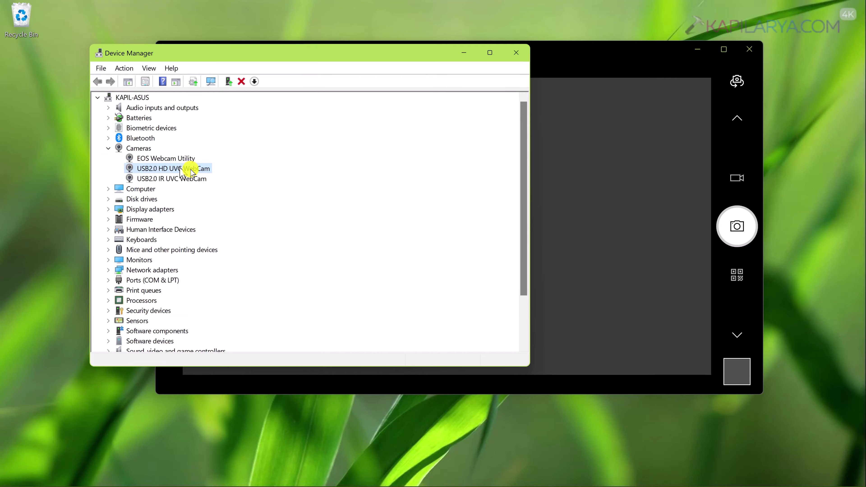
# Step: Start a driver update for USB2.0 HD UVC WebCam, then close it and Device Manager
pyautogui.rightClick(208, 173)
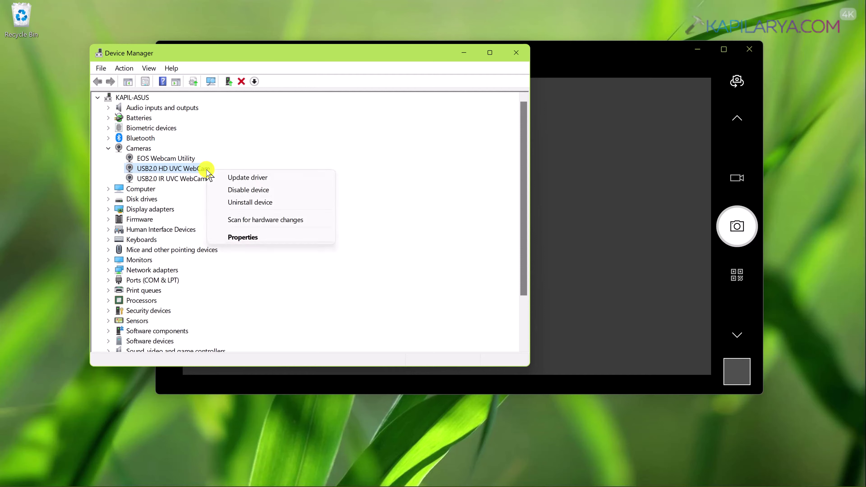
pyautogui.click(219, 180)
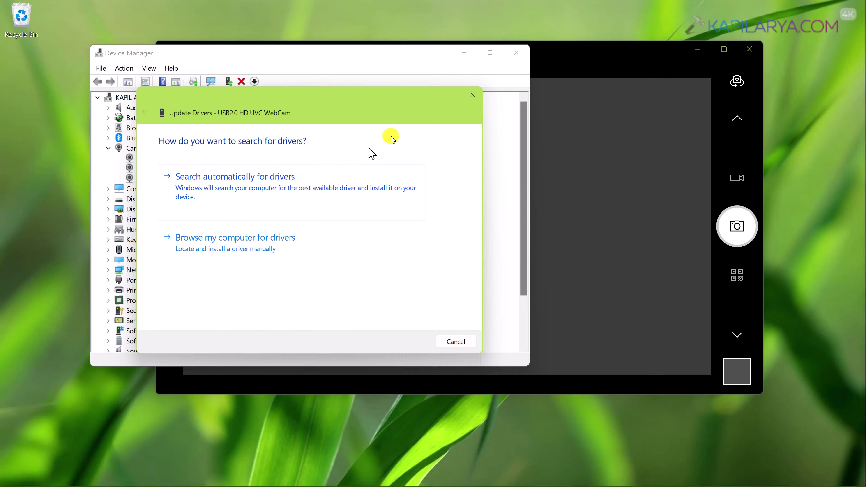
pyautogui.click(475, 96)
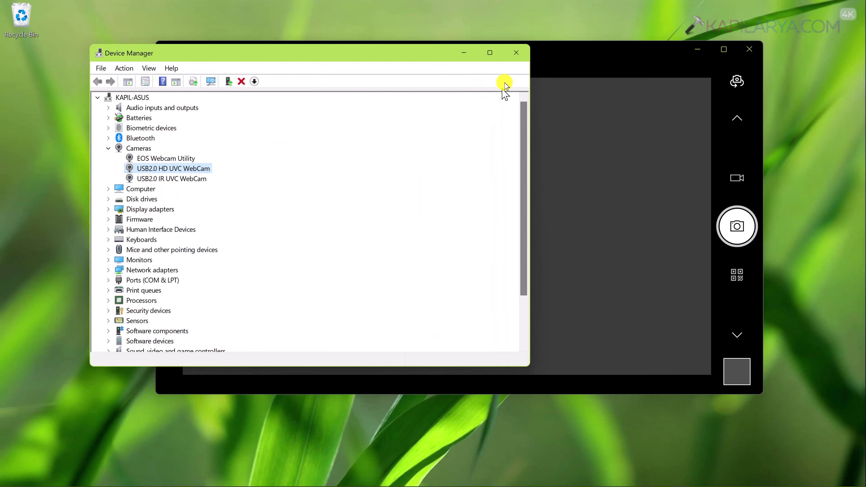
pyautogui.click(517, 52)
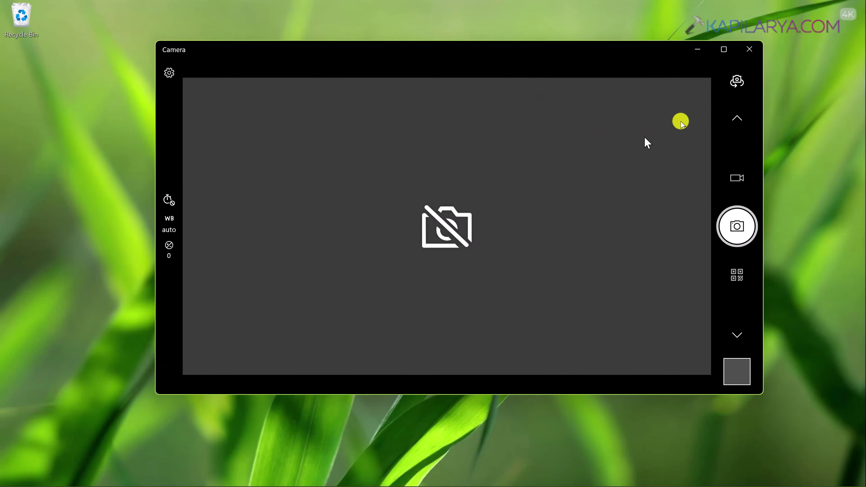
# Step: Switch the Camera app through the other cameras, including EOS Webcam Utility
pyautogui.click(739, 89)
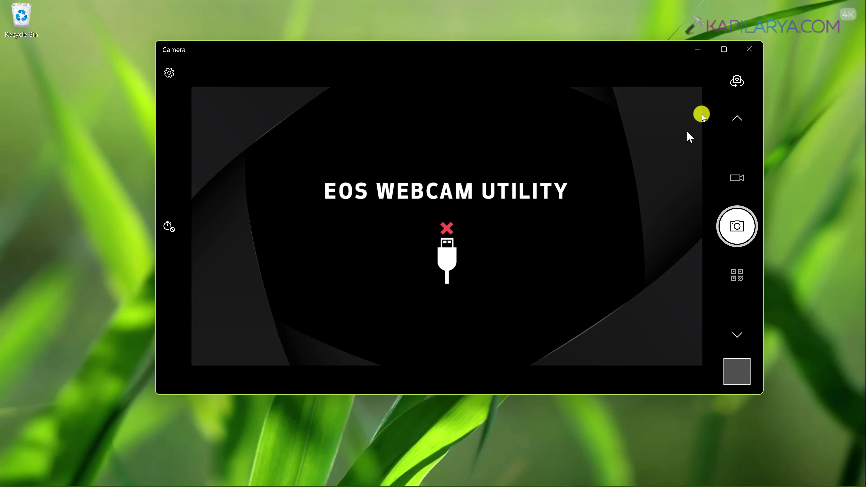
pyautogui.click(737, 81)
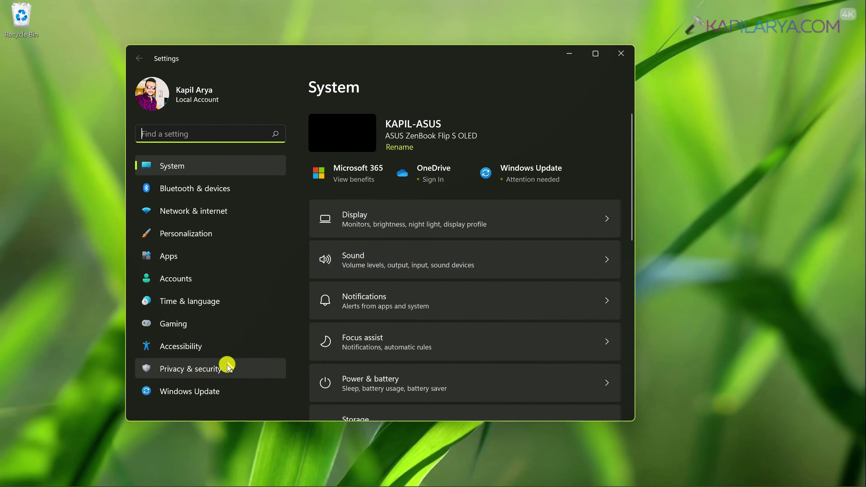
# Step: Go to Privacy & security and open Camera under App permissions
pyautogui.click(226, 370)
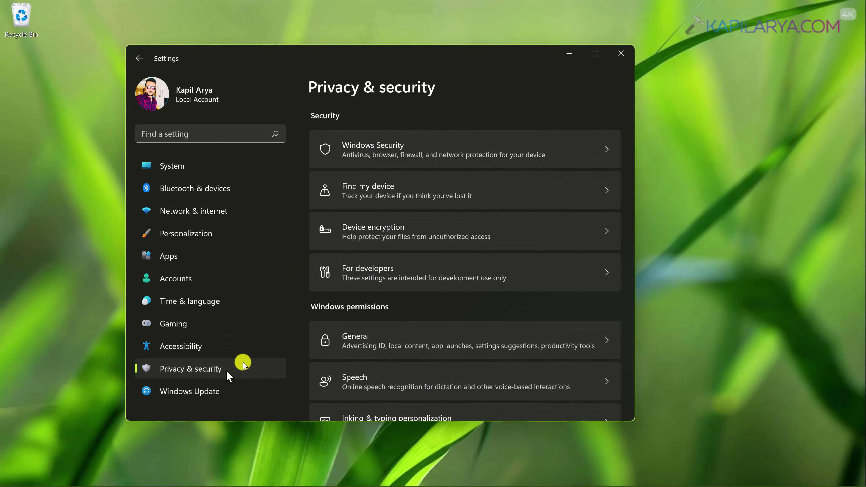
pyautogui.scroll(-5, 395, 329)
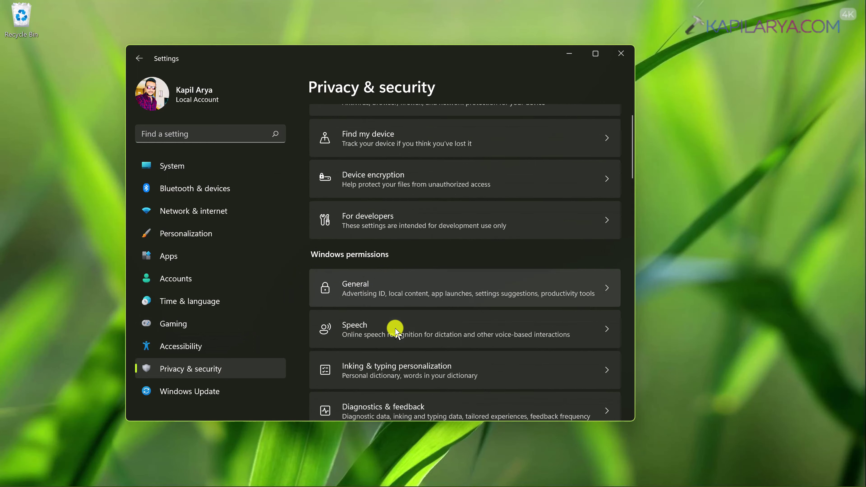
pyautogui.scroll(-3, 394, 330)
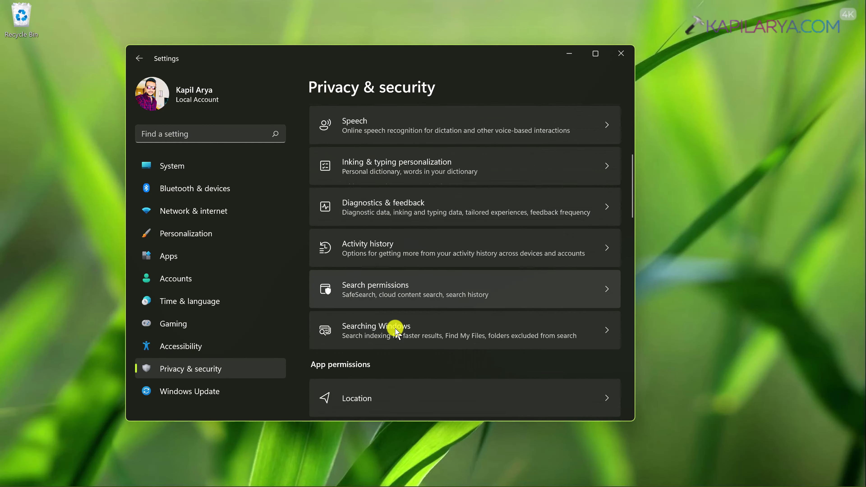
pyautogui.click(381, 335)
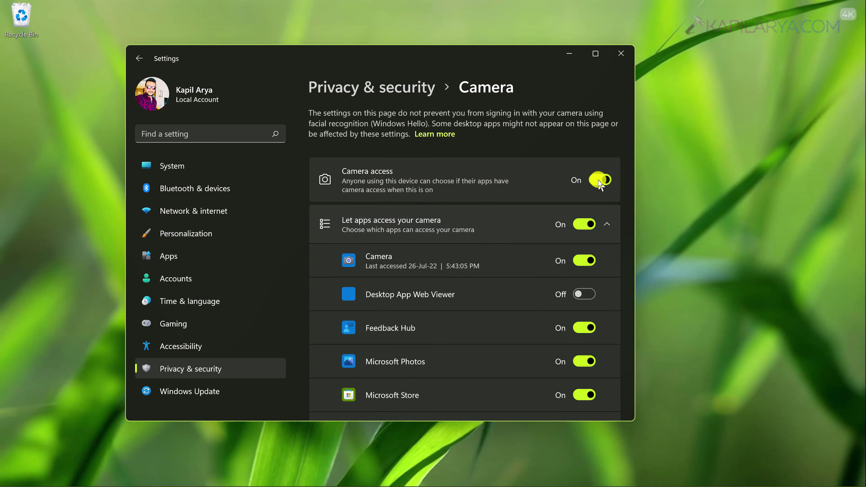
# Step: Toggle Camera access off and back on, review apps' camera permissions, and close Settings
pyautogui.click(599, 181)
pyautogui.click(600, 181)
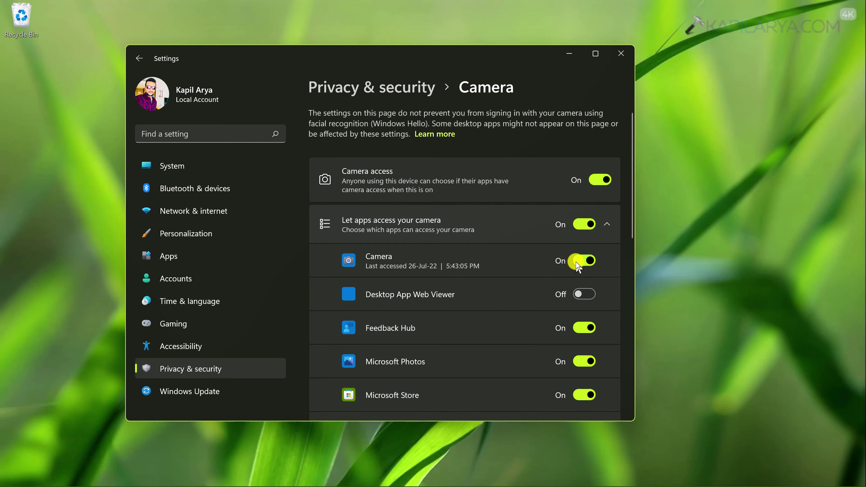
pyautogui.scroll(-3, 535, 306)
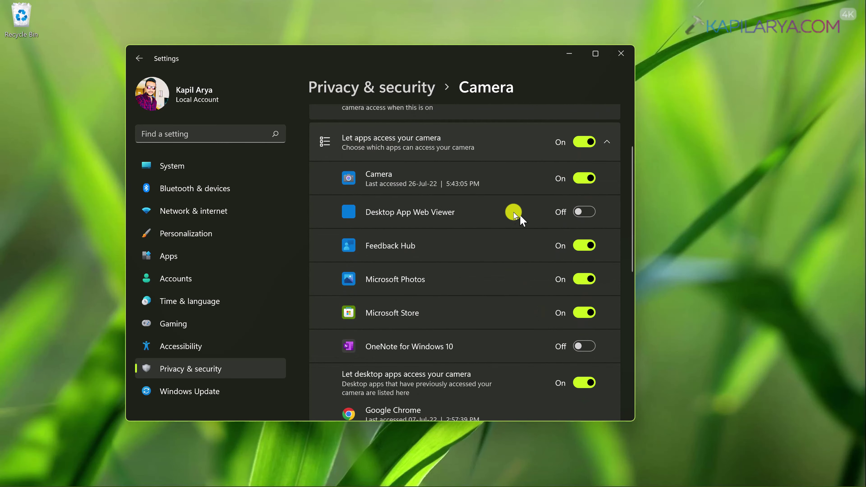
pyautogui.scroll(-2, 554, 294)
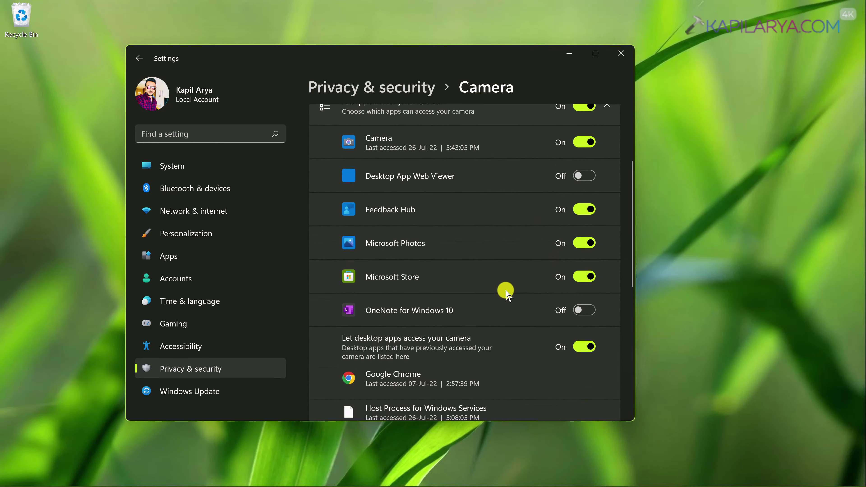
pyautogui.scroll(-2, 507, 291)
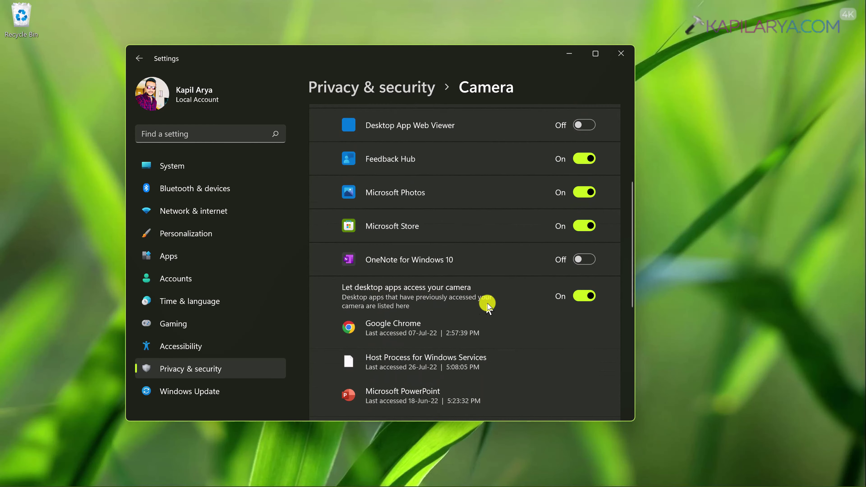
pyautogui.scroll(-3, 488, 305)
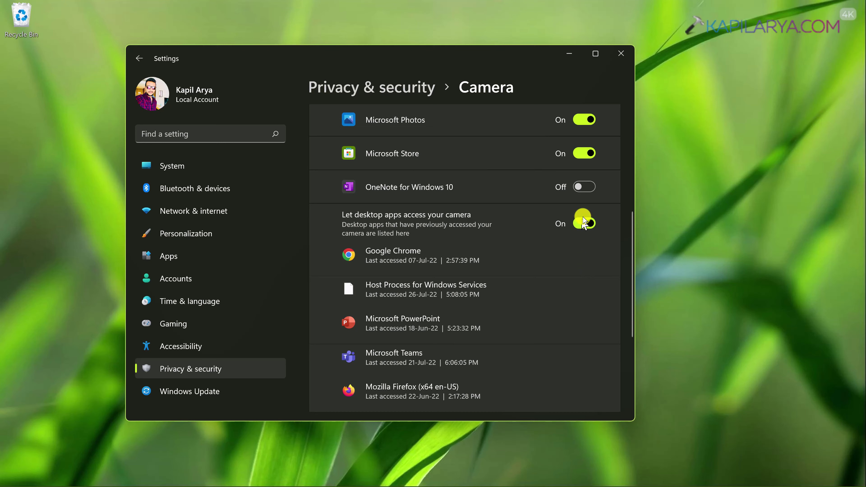
pyautogui.click(616, 60)
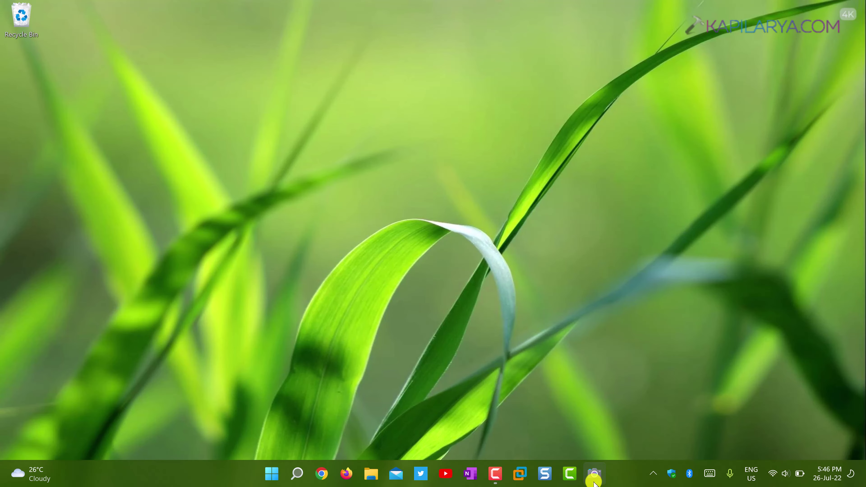
# Step: Test the Camera app from the taskbar, close it, and launch Windows Terminal (Admin)
pyautogui.click(594, 477)
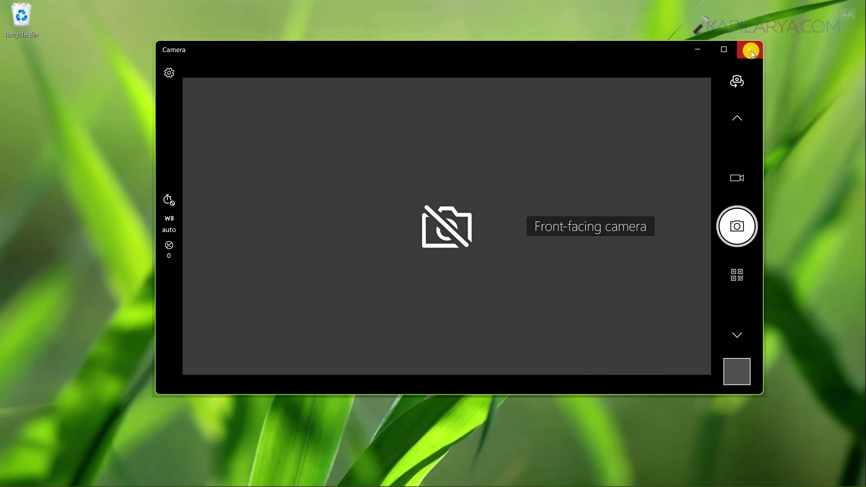
pyautogui.click(749, 51)
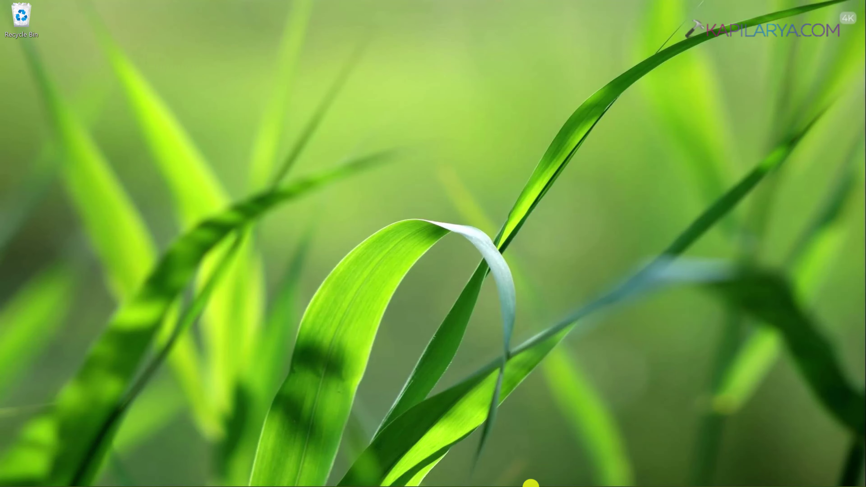
pyautogui.moveTo(499, 483)
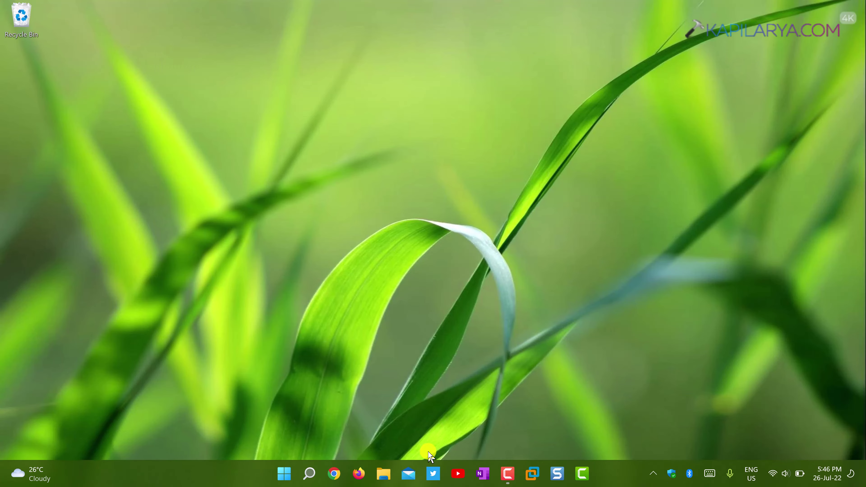
pyautogui.press('super+x')
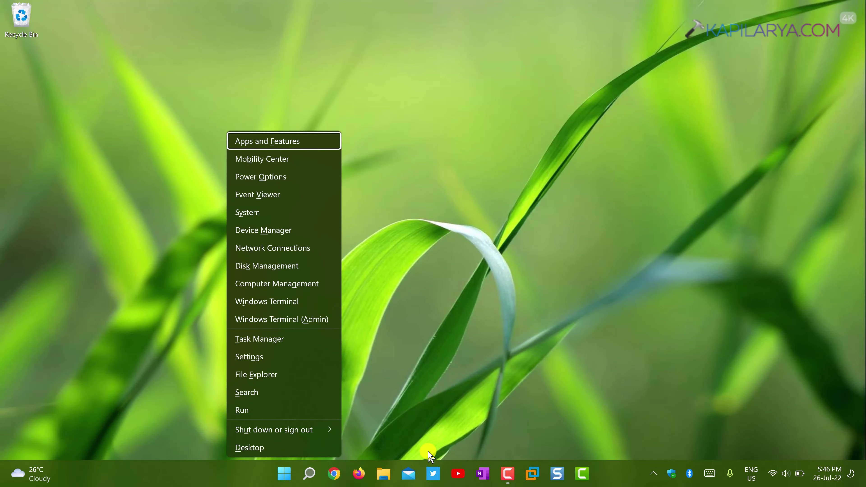
pyautogui.click(313, 324)
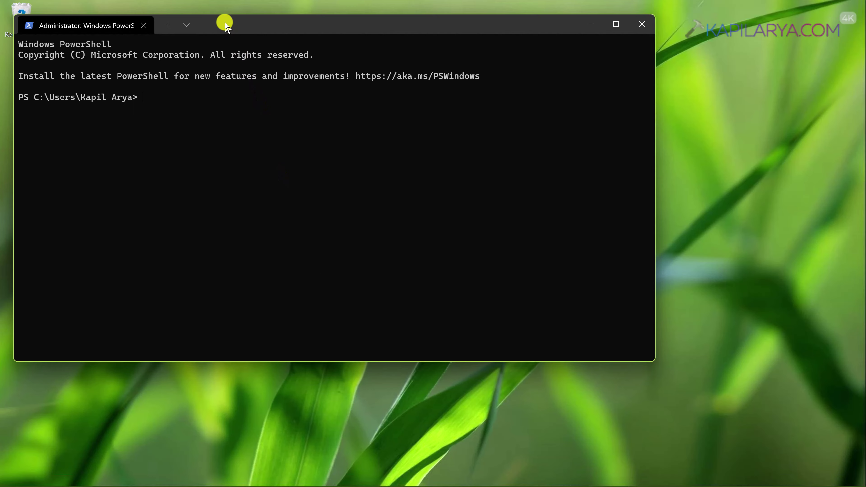
# Step: Run the Add-AppxPackage re-registration of Microsoft.WindowsCamera, then minimize the terminal
pyautogui.moveTo(229, 26); pyautogui.dragTo(336, 55)
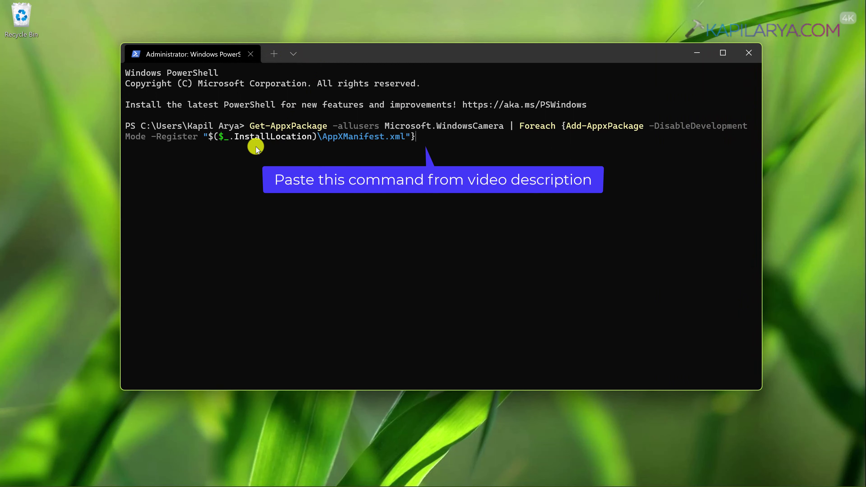
pyautogui.press('Return')
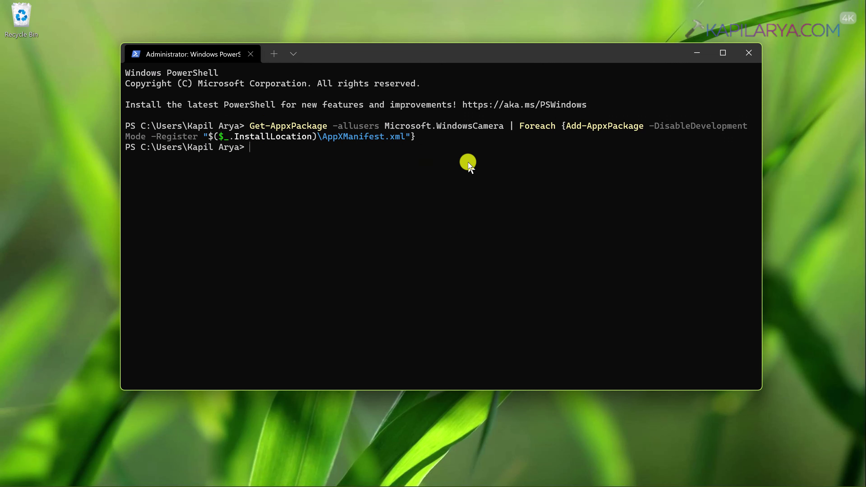
pyautogui.click(696, 52)
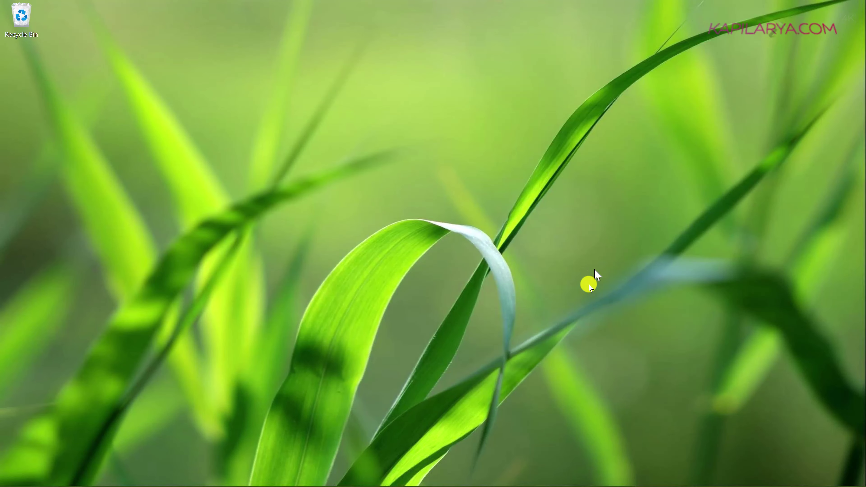